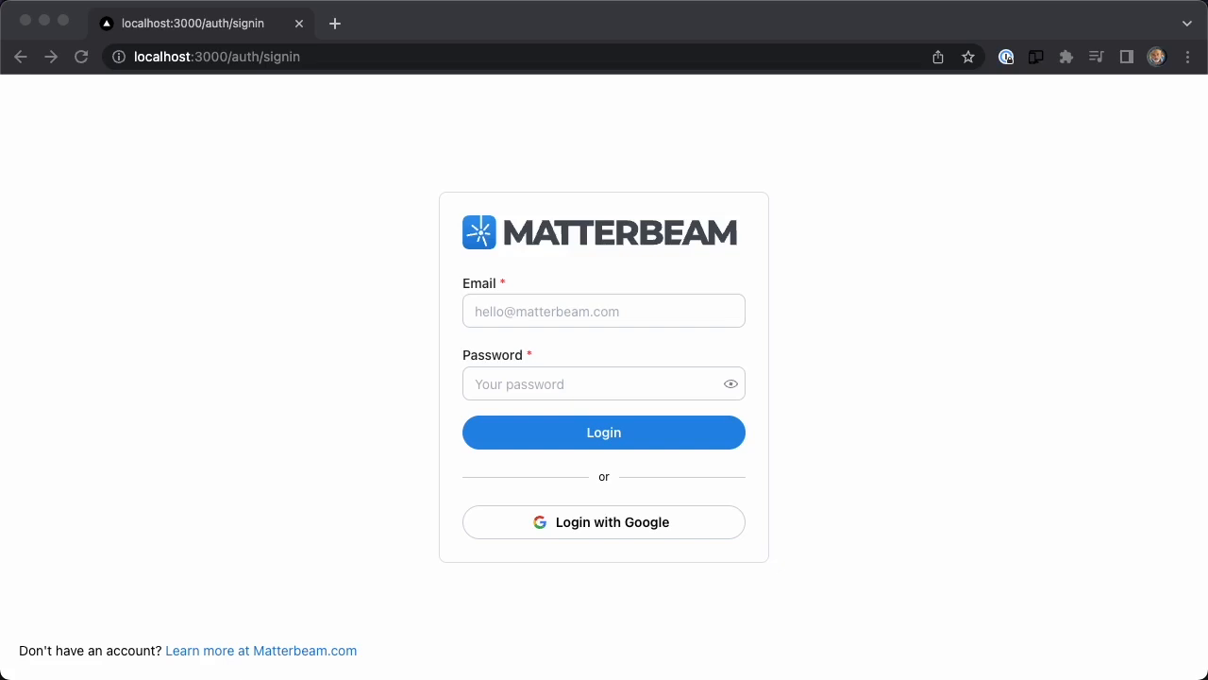
# Log in with the Google account and open the data catalog.
pyautogui.click(619, 567)
pyautogui.click(598, 521)
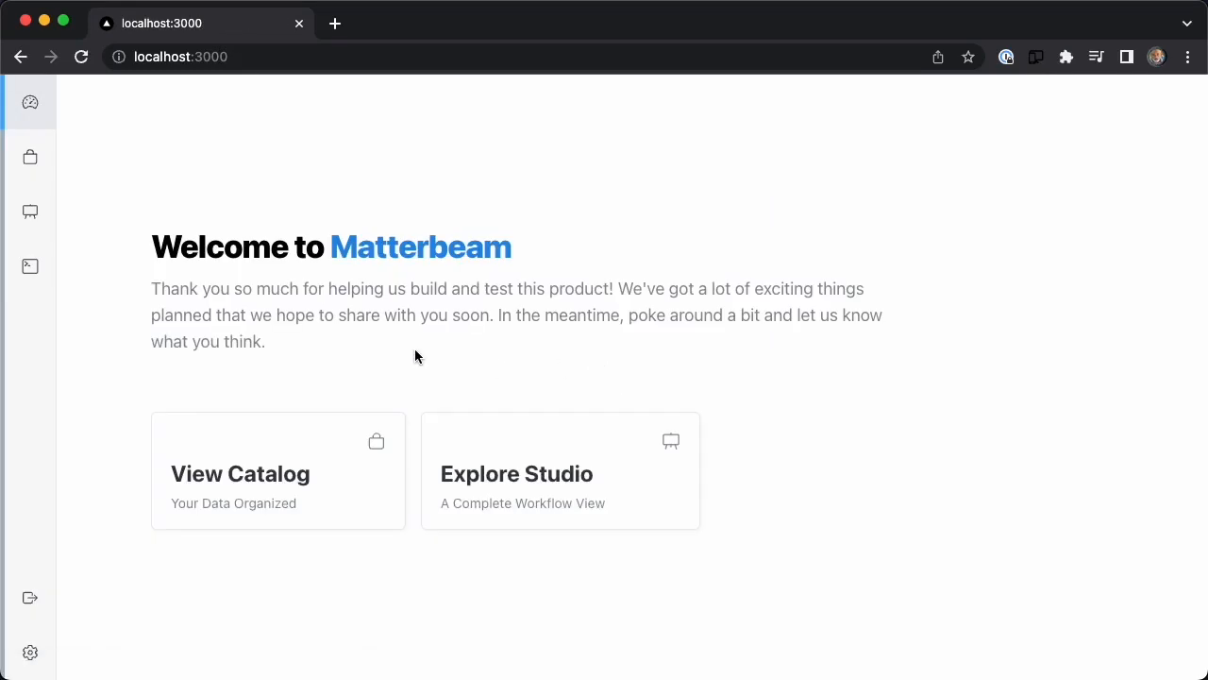
pyautogui.click(221, 485)
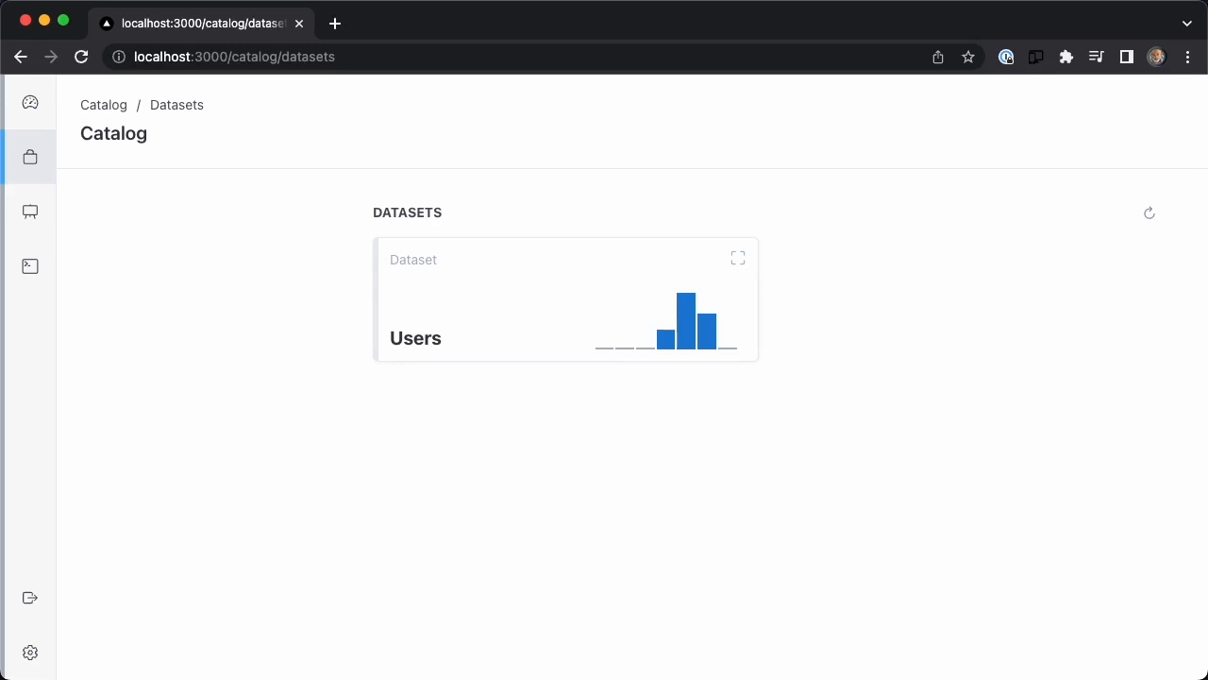
# Start adding a collector from the studio and choose AWS SNS as its type.
pyautogui.click(38, 221)
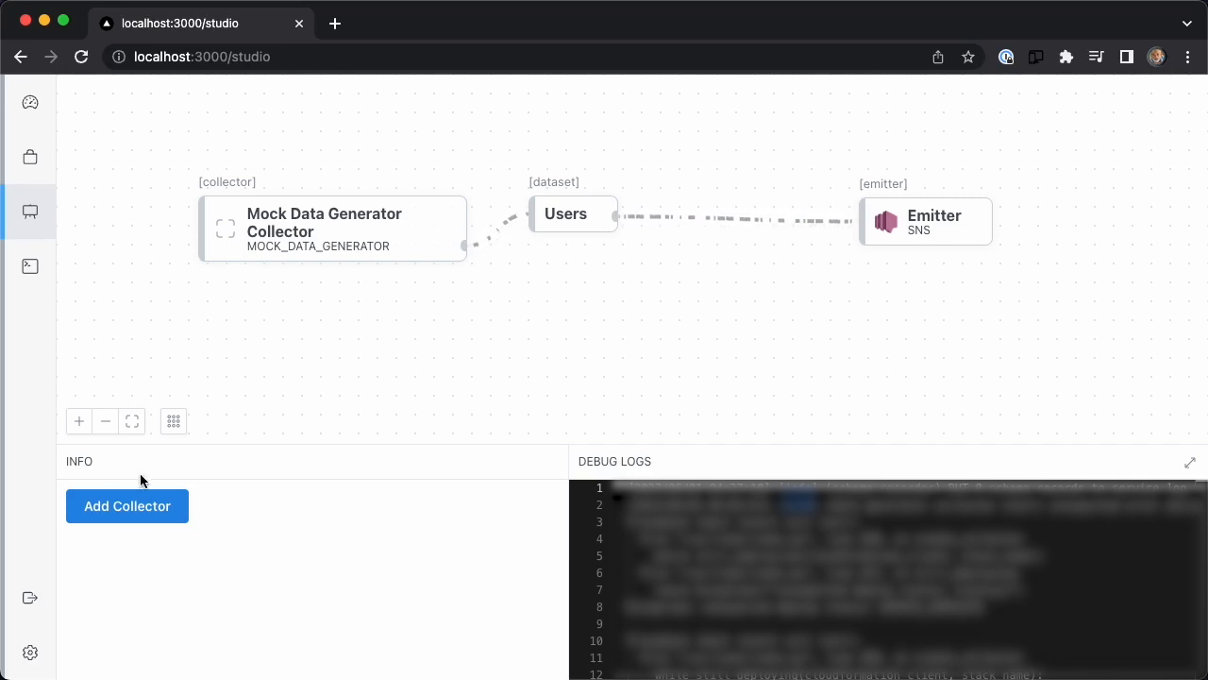
pyautogui.click(123, 506)
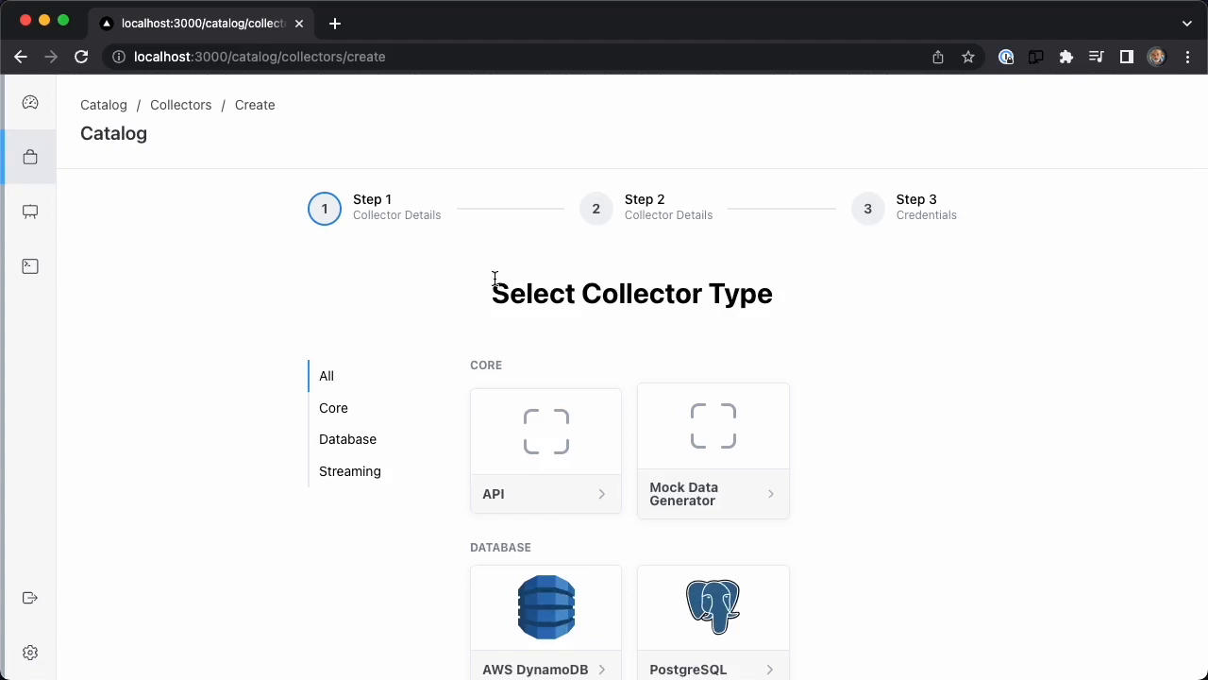
pyautogui.scroll(-5, 444, 272)
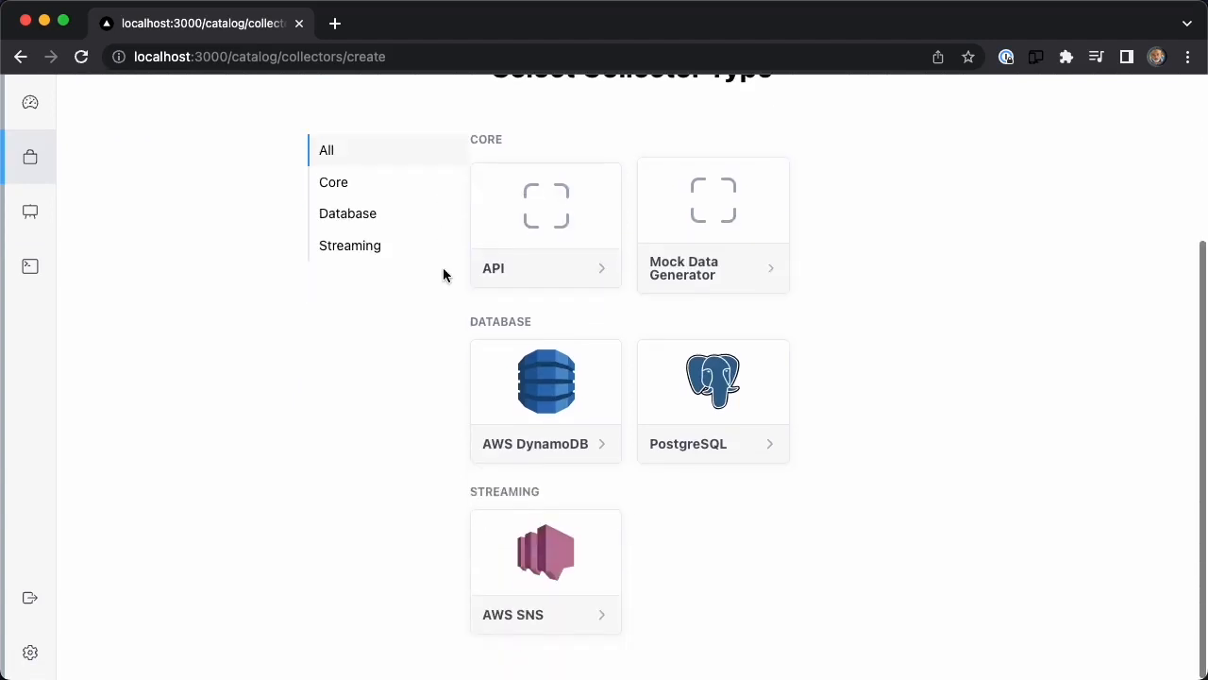
pyautogui.click(546, 579)
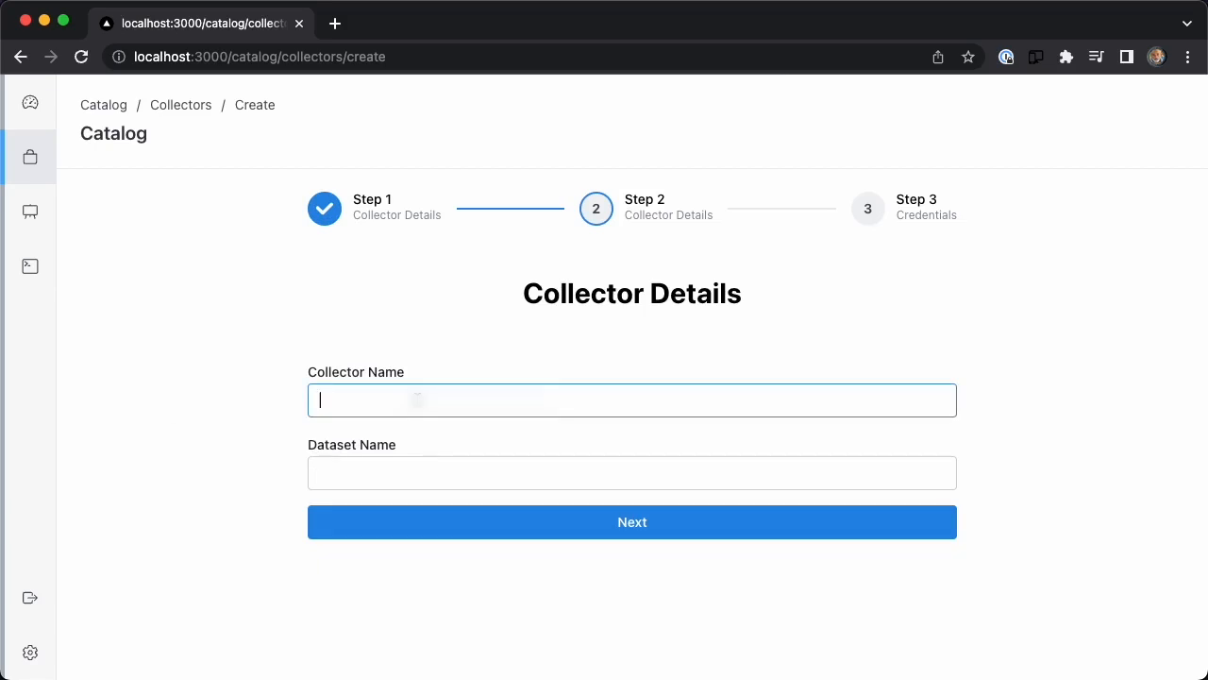
# Name the collector User Queries, set its dataset name to user-queries, and continue to the credentials.
pyautogui.write('User Queries')
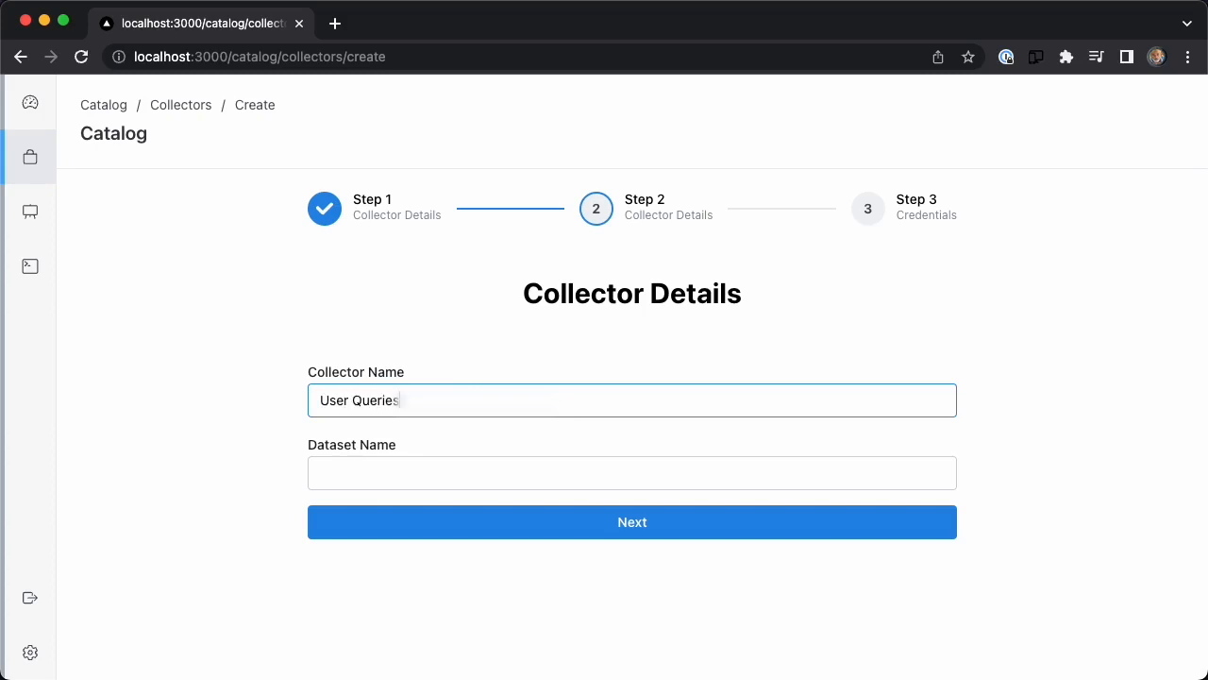
pyautogui.press('Tab')
pyautogui.write('user-queries')
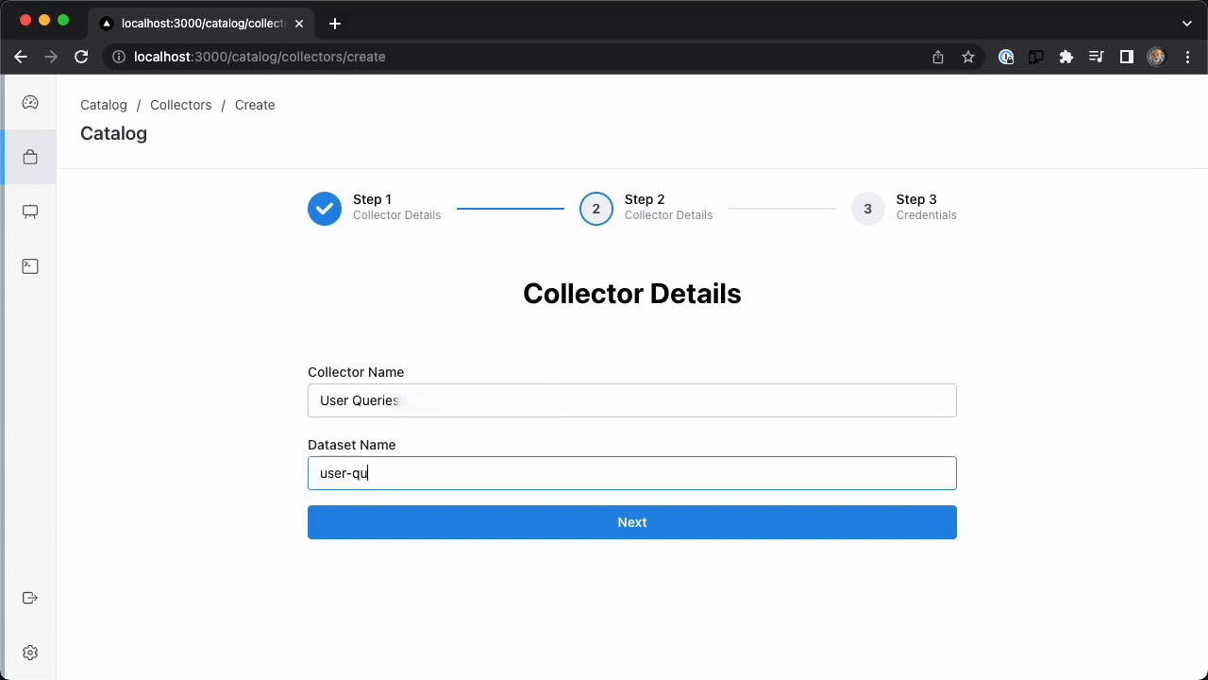
pyautogui.click(593, 521)
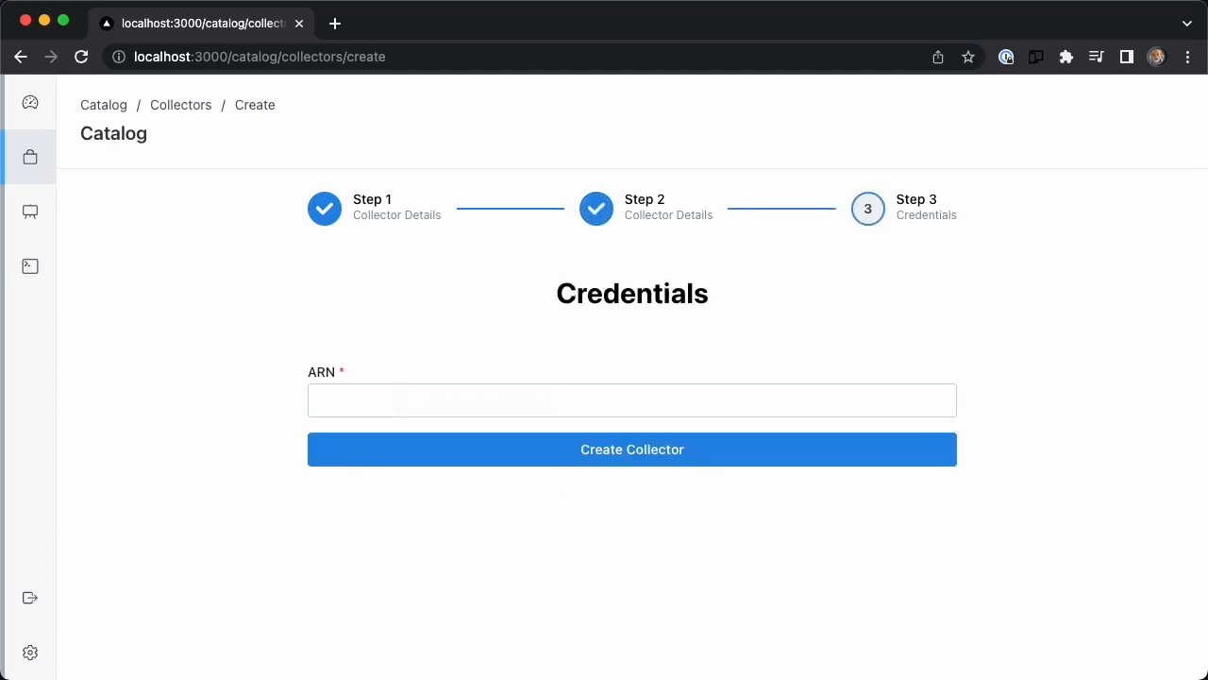
# Paste the ARN of the user-search-events SNS topic and create the collector.
pyautogui.press('super+Tab')
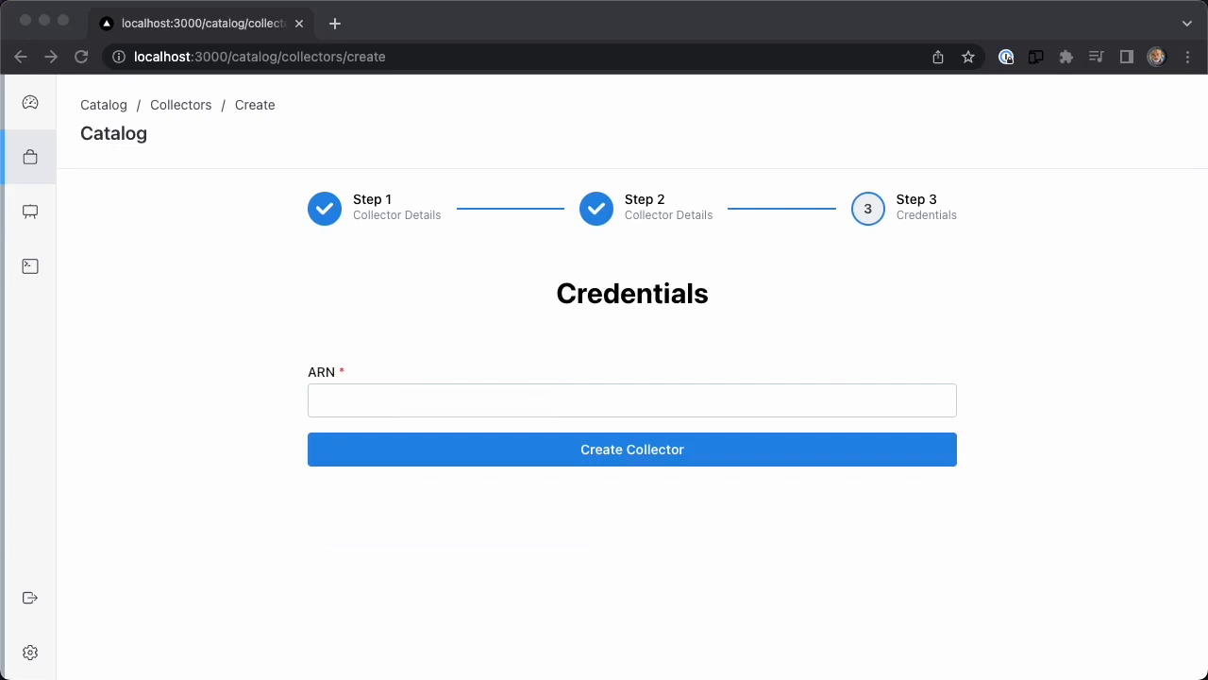
pyautogui.click(399, 401)
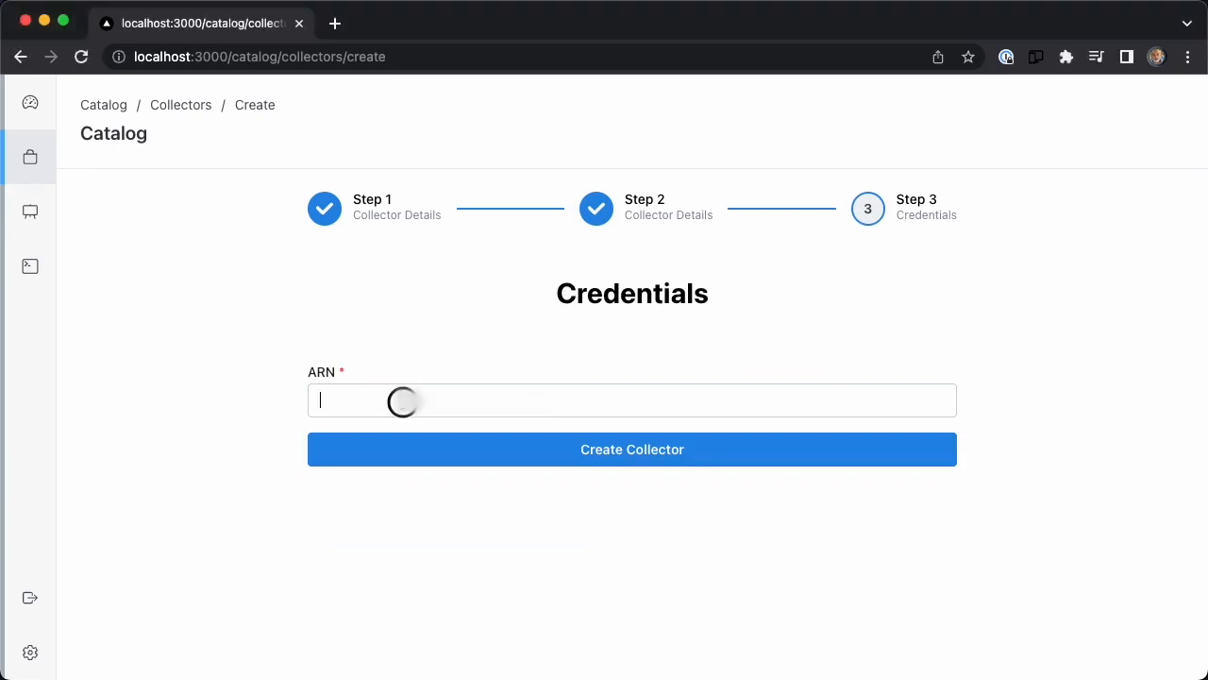
pyautogui.press('super+v')
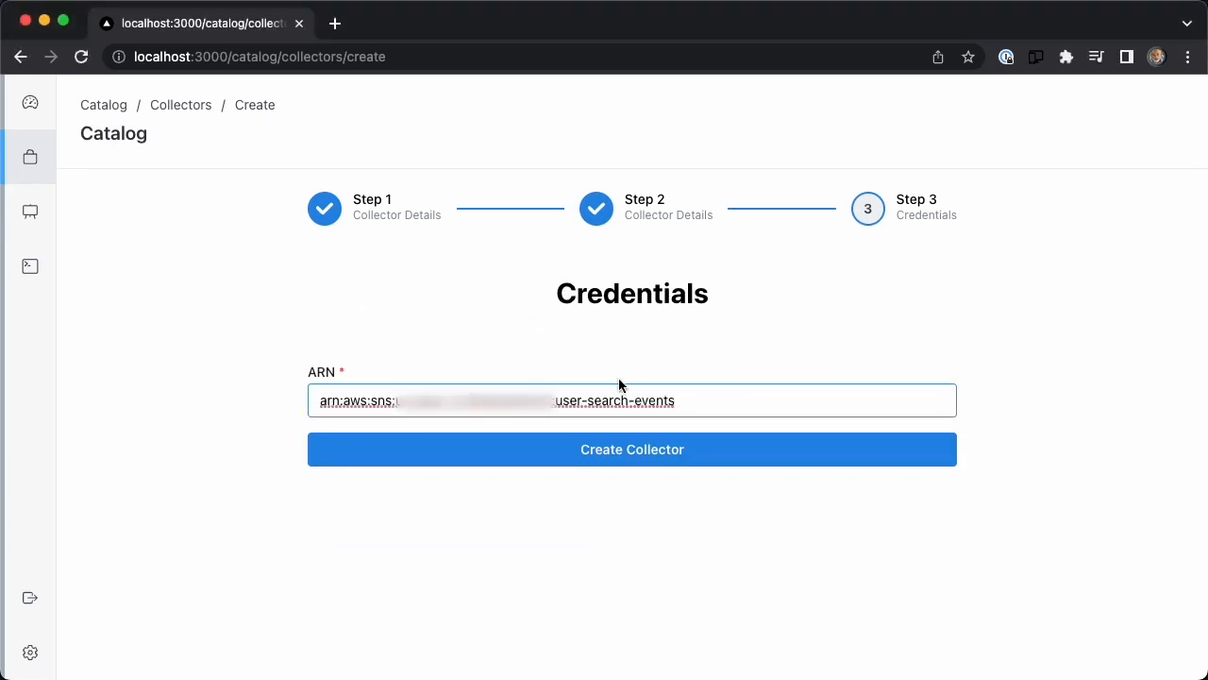
pyautogui.click(622, 453)
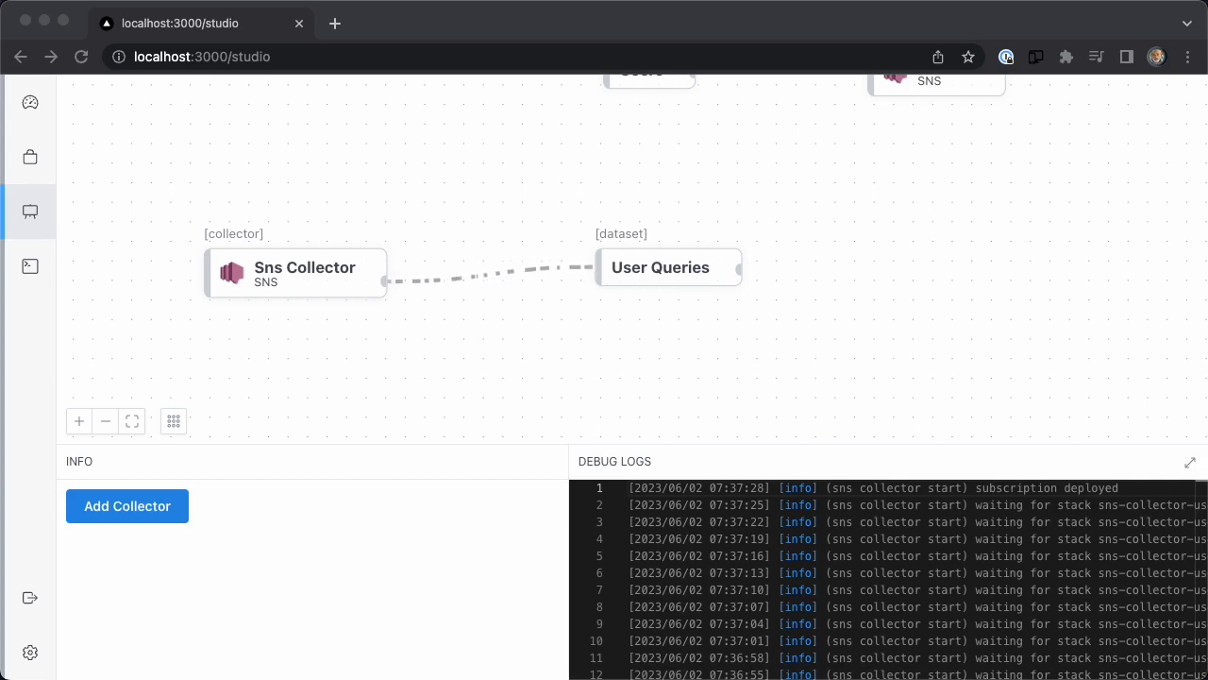
# View the User Queries dataset in the catalog and examine its throughput and schema fields.
pyautogui.click(666, 262)
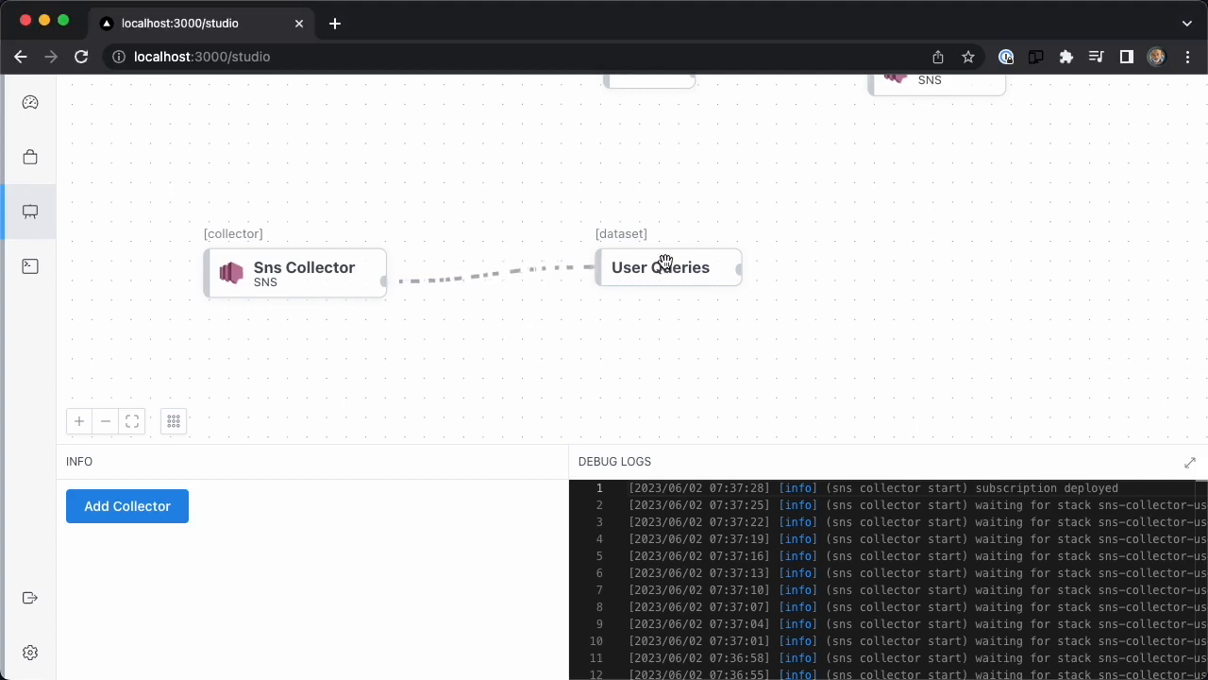
pyautogui.click(664, 269)
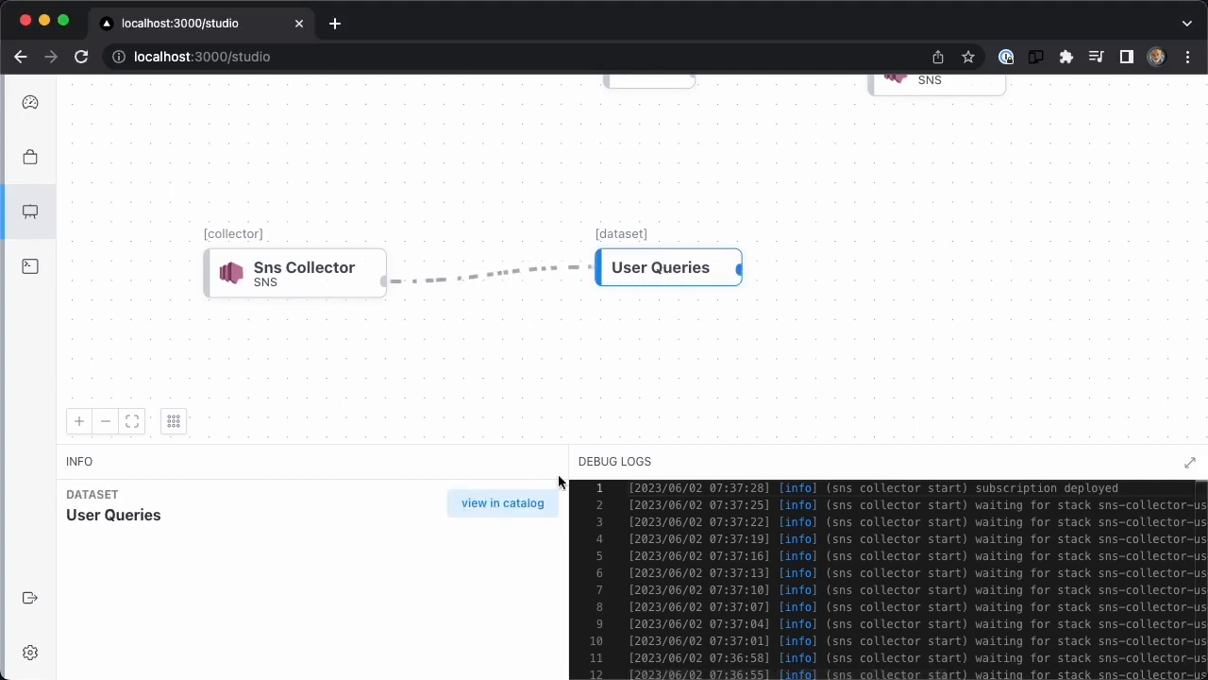
pyautogui.click(552, 500)
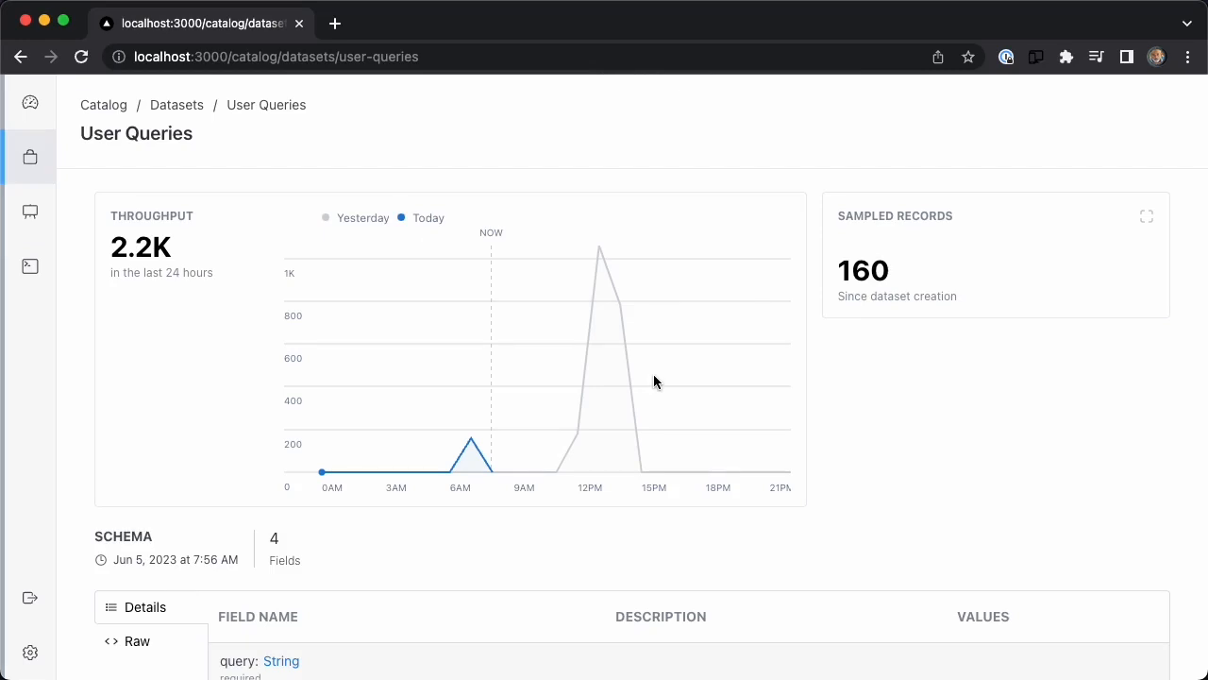
pyautogui.scroll(-3, 654, 377)
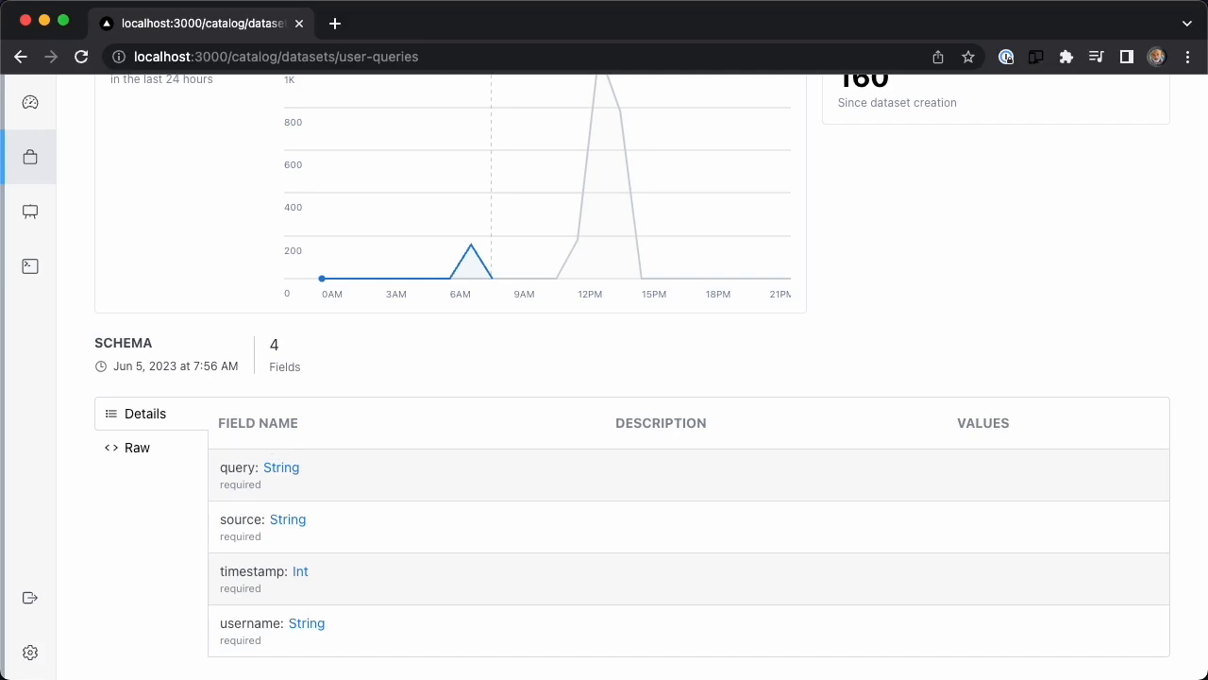
# Return to the studio and start adding a Snowflake emitter to the User Queries dataset.
pyautogui.click(38, 224)
pyautogui.scroll(5, 548, 369)
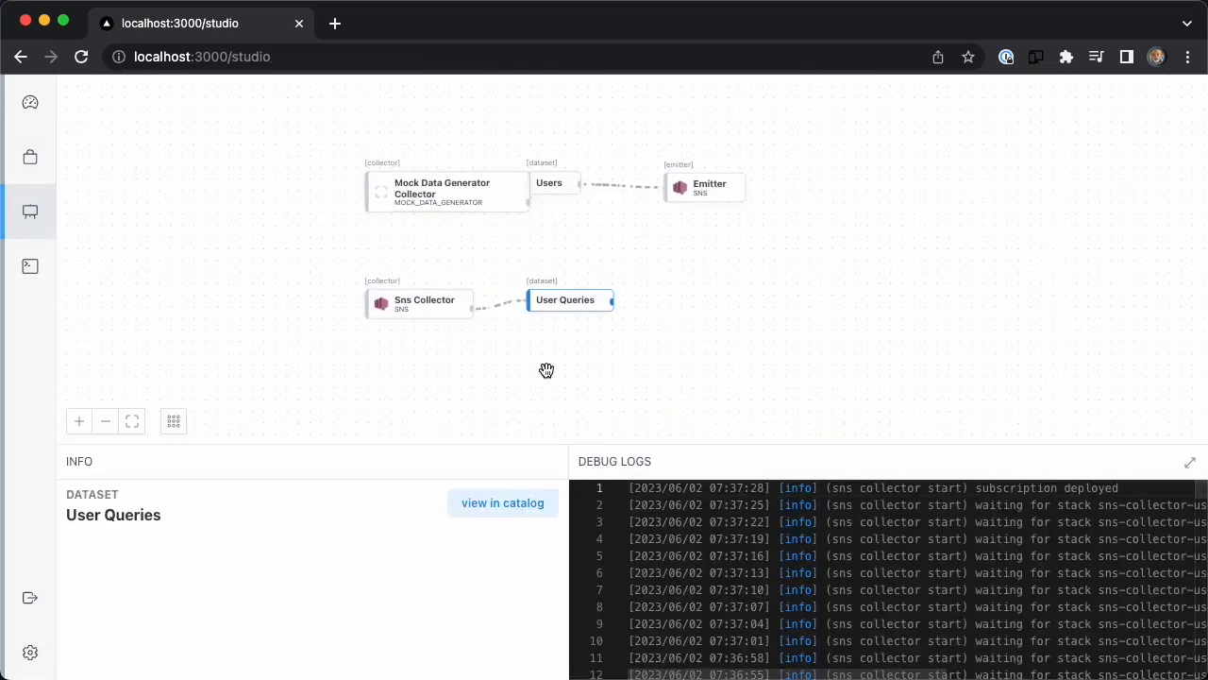
pyautogui.scroll(2, 546, 370)
pyautogui.moveTo(528, 369); pyautogui.dragTo(448, 362)
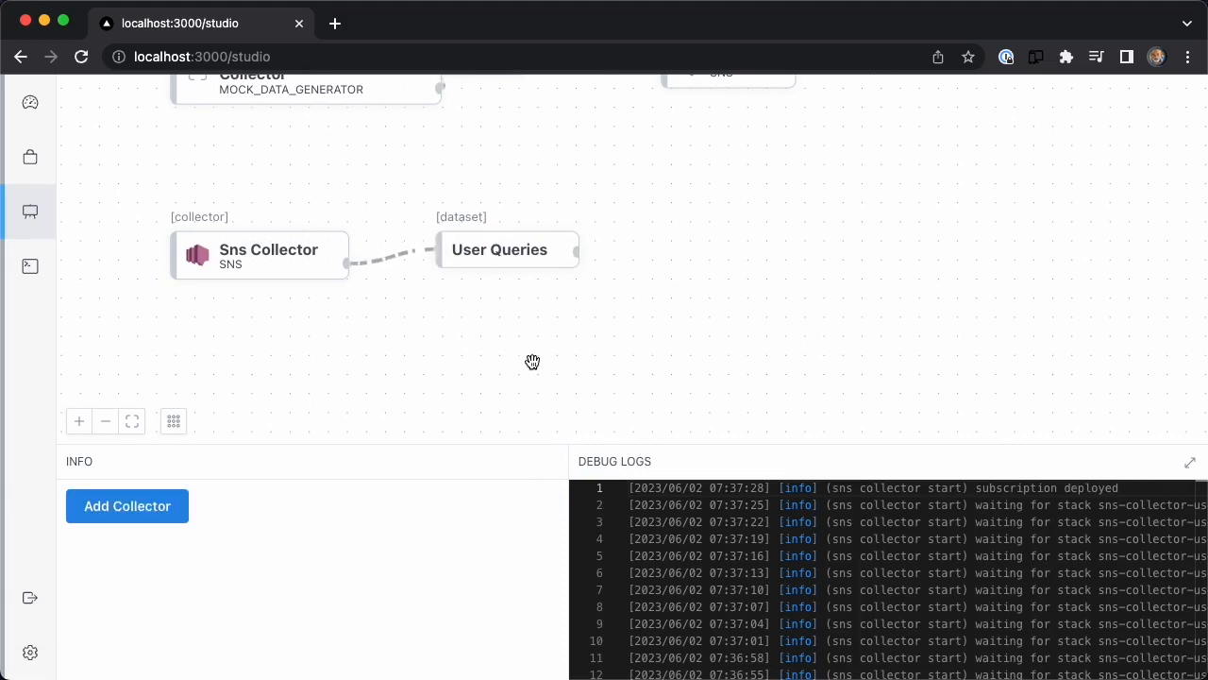
pyautogui.click(507, 260)
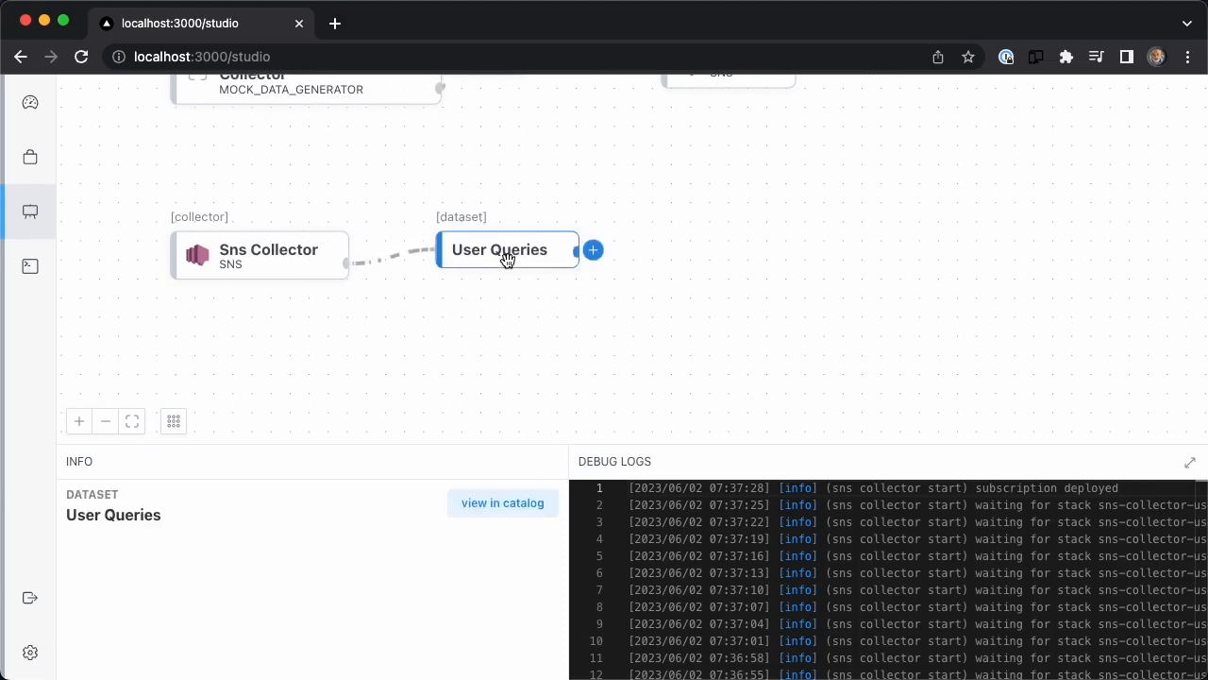
pyautogui.click(593, 253)
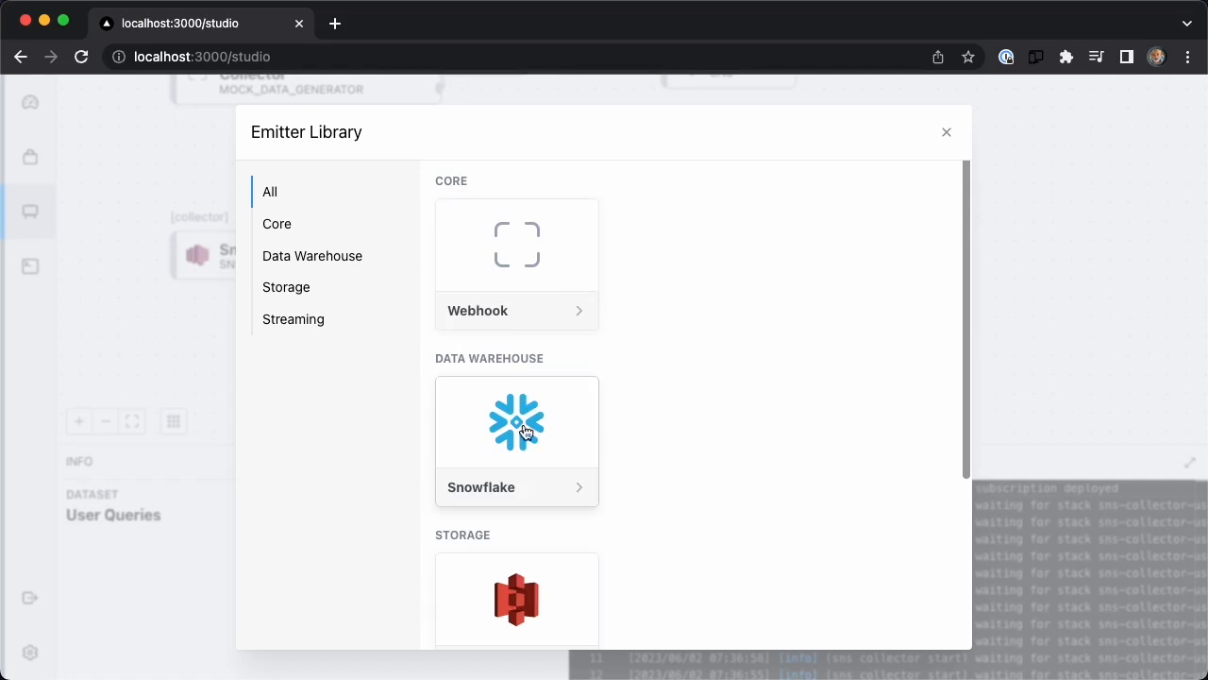
pyautogui.click(526, 432)
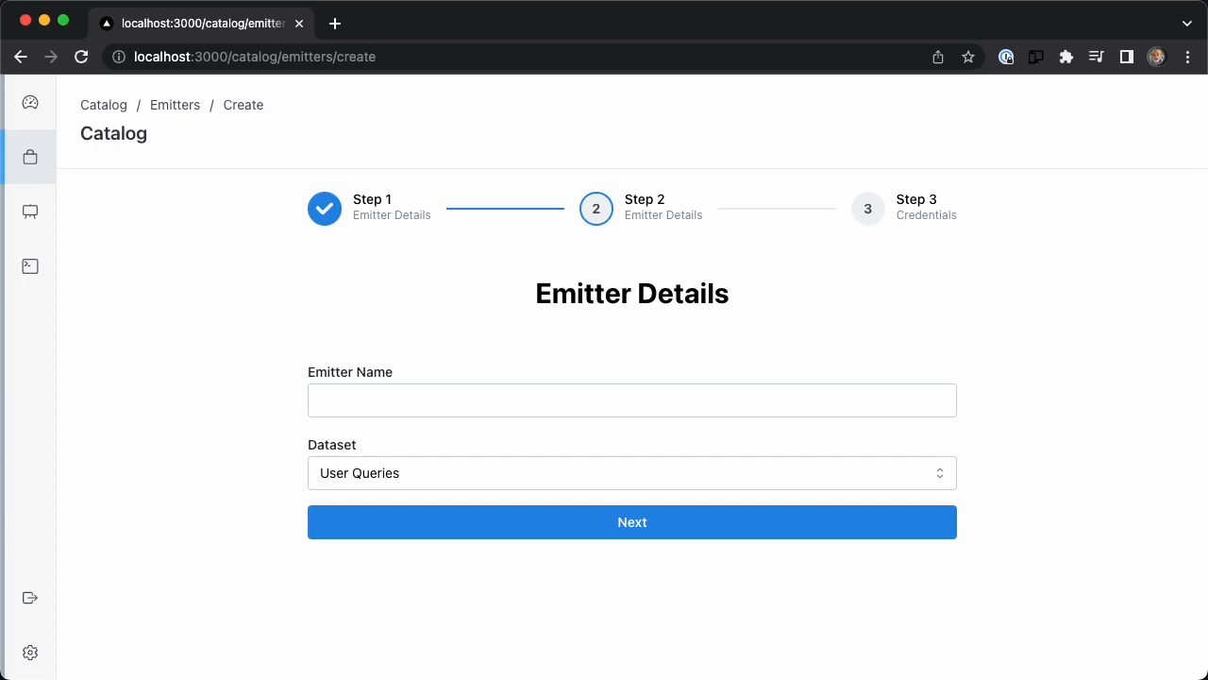
# Name the emitter User Queries to Snowflake, keep User Queries as its dataset, and continue to the credentials.
pyautogui.click(633, 400)
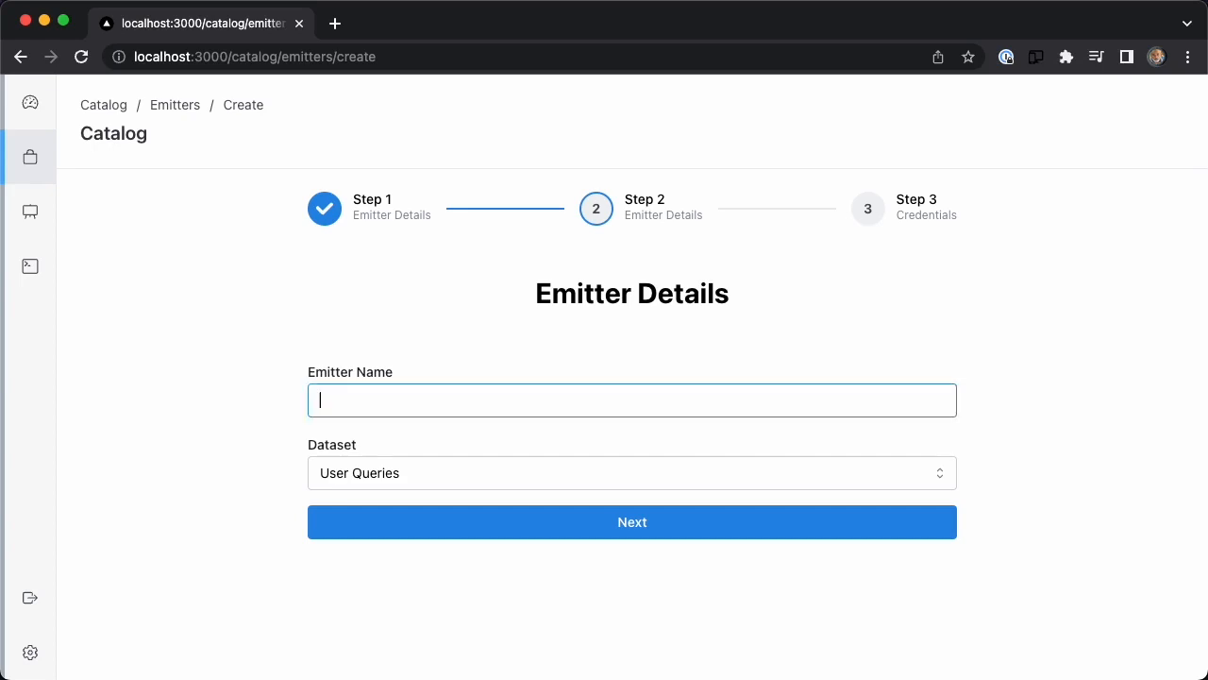
pyautogui.write('User Queries to Snowflake')
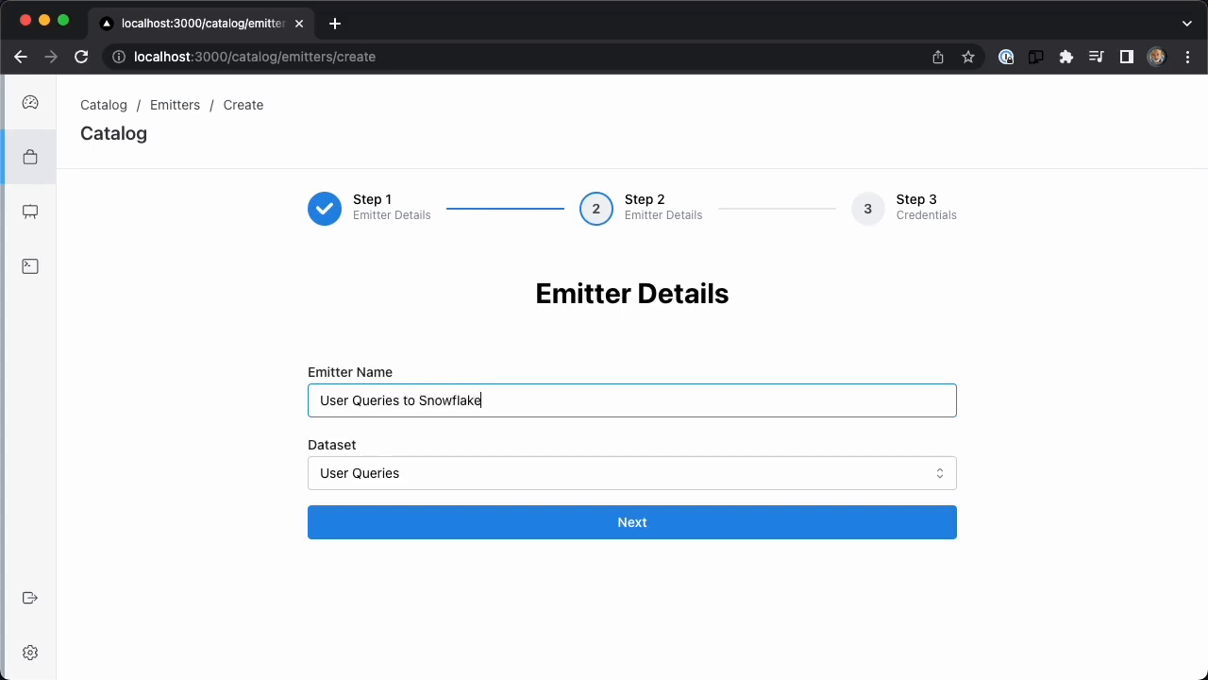
pyautogui.click(588, 525)
# Set the emitter's database to test_db and its schema to user_queries.
pyautogui.scroll(-1, 283, 354)
pyautogui.click(319, 370)
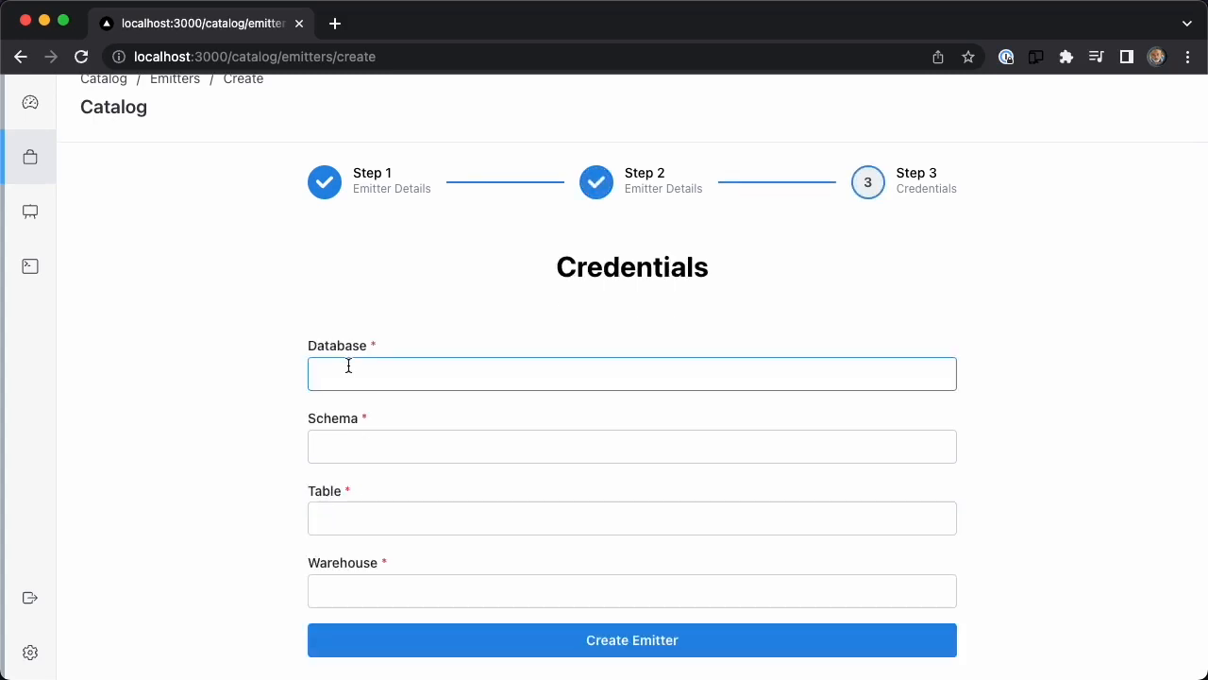
pyautogui.write('test_db')
pyautogui.press('Tab')
pyautogui.write('user_q')
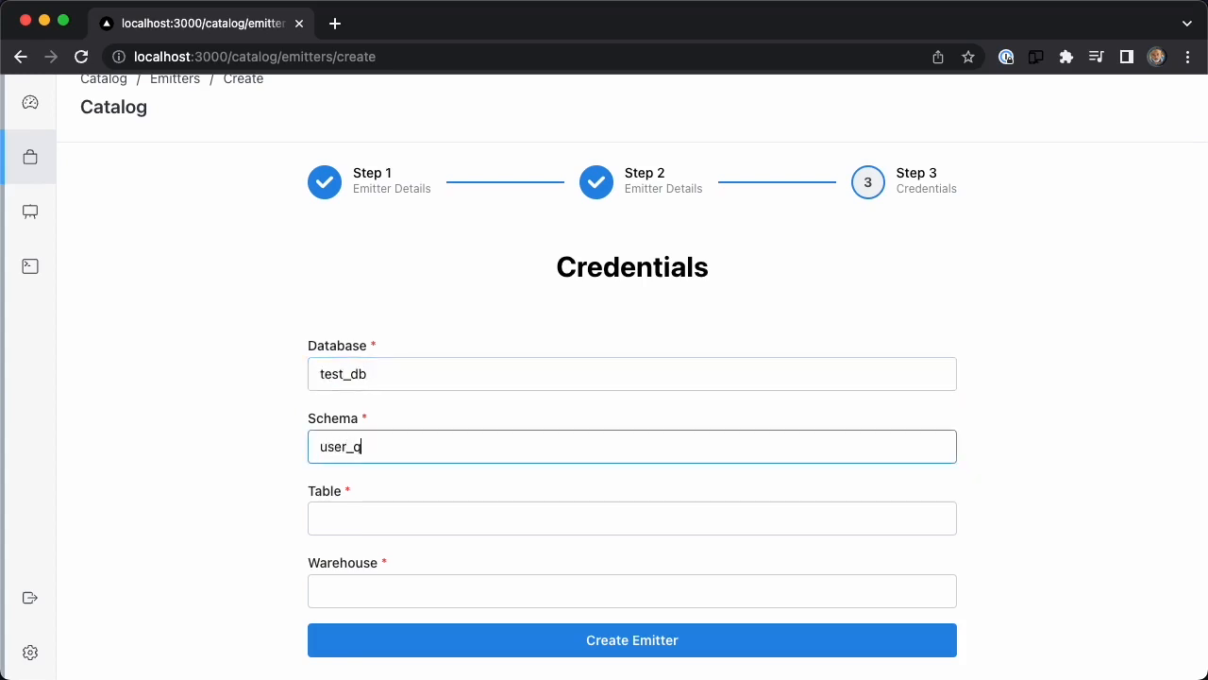
pyautogui.press('BackSpace')
pyautogui.write('queries')
# Set the table to public and the warehouse to test_warehouse, and create the emitter.
pyautogui.press('Tab')
pyautogui.write('public')
pyautogui.press('Tab')
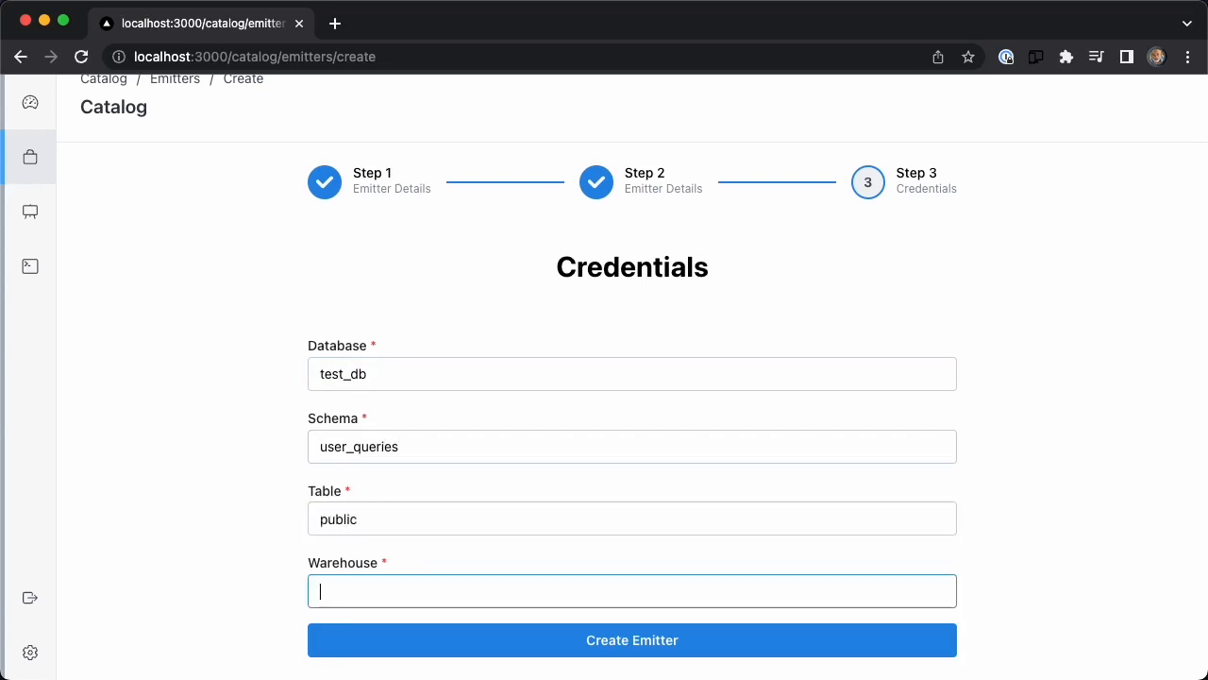
pyautogui.write('test_war')
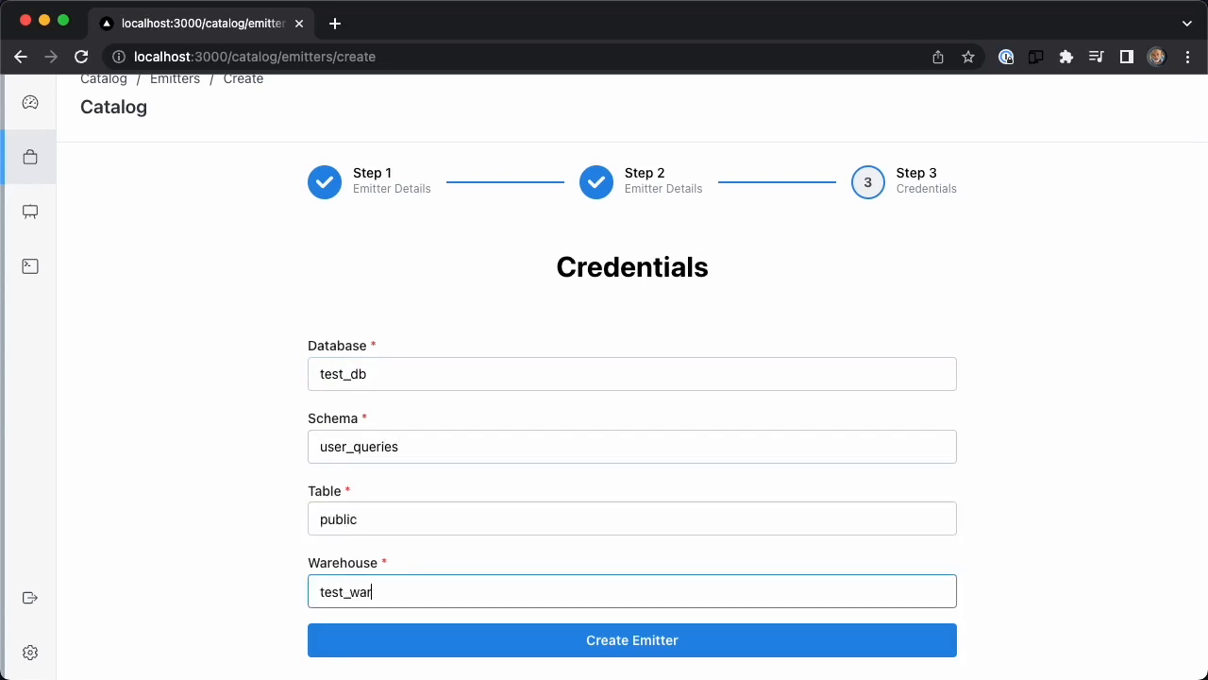
pyautogui.write('ehouse')
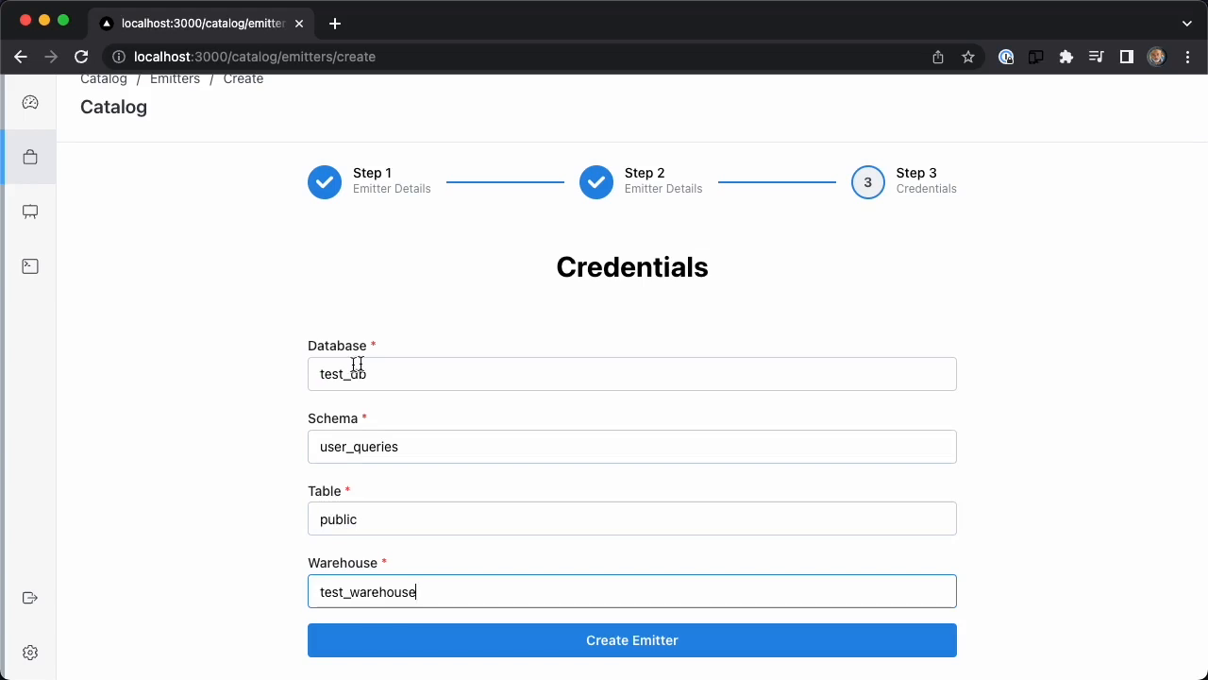
pyautogui.click(646, 632)
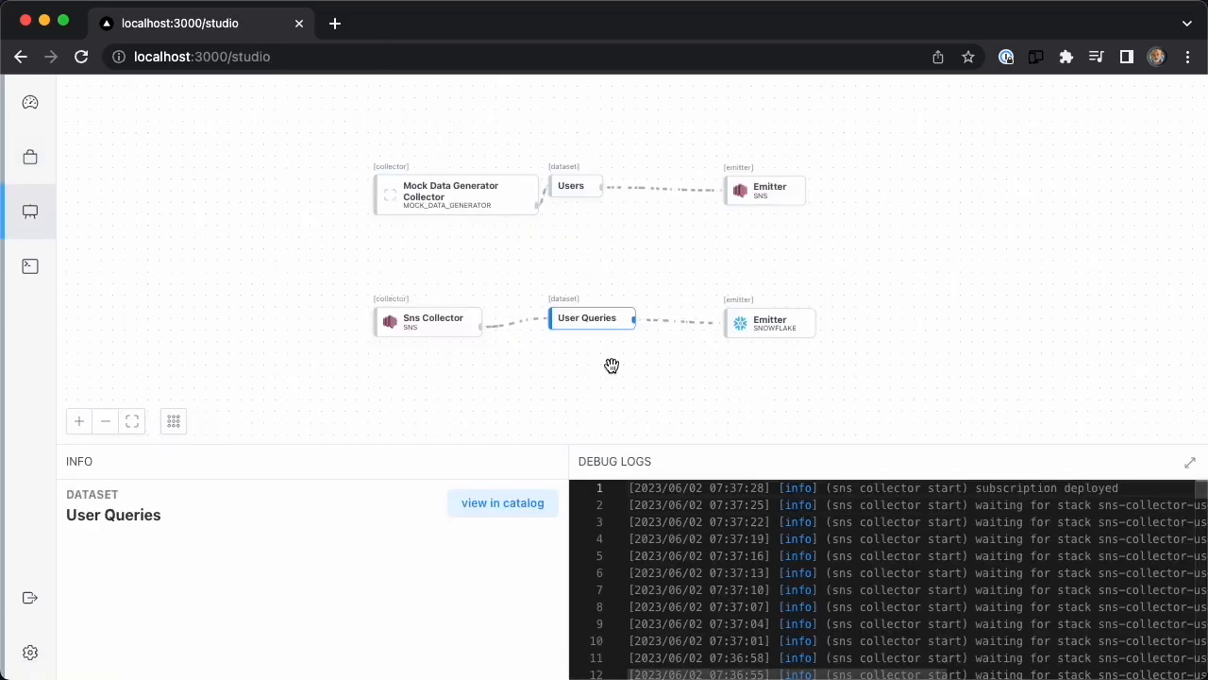
# Open the Snowflake emitter's destination table in Snowflake, signing in with the filled-in credentials.
pyautogui.scroll(5, 612, 366)
pyautogui.click(909, 247)
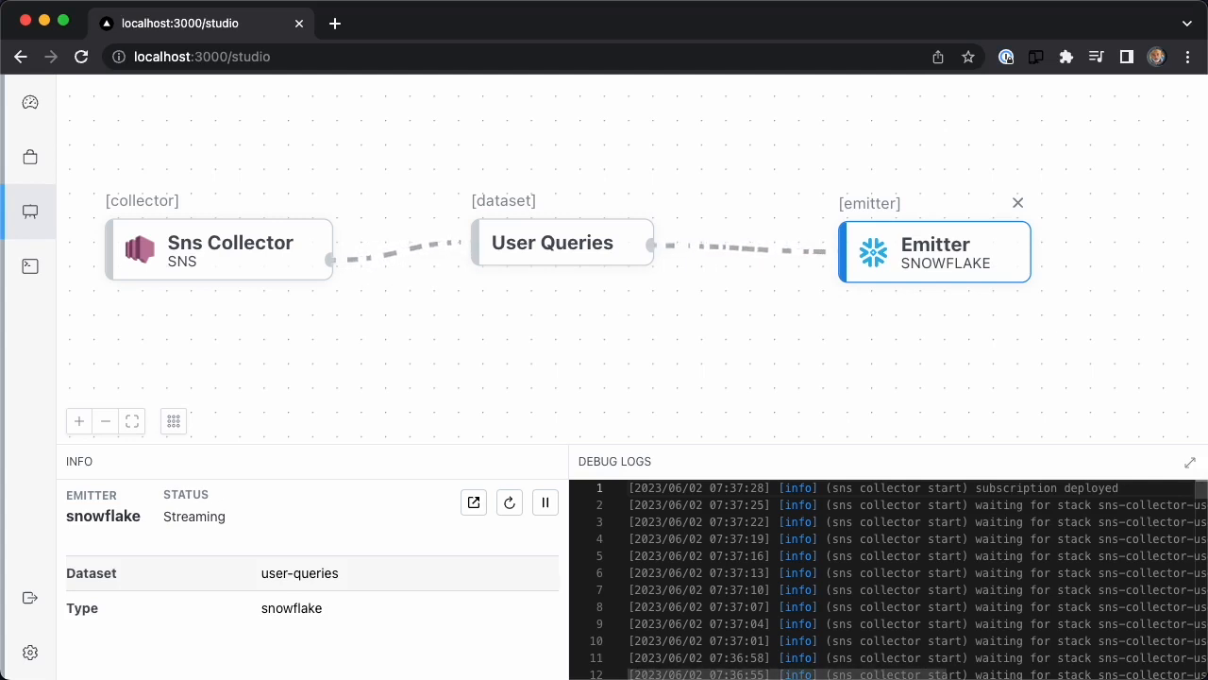
pyautogui.click(475, 505)
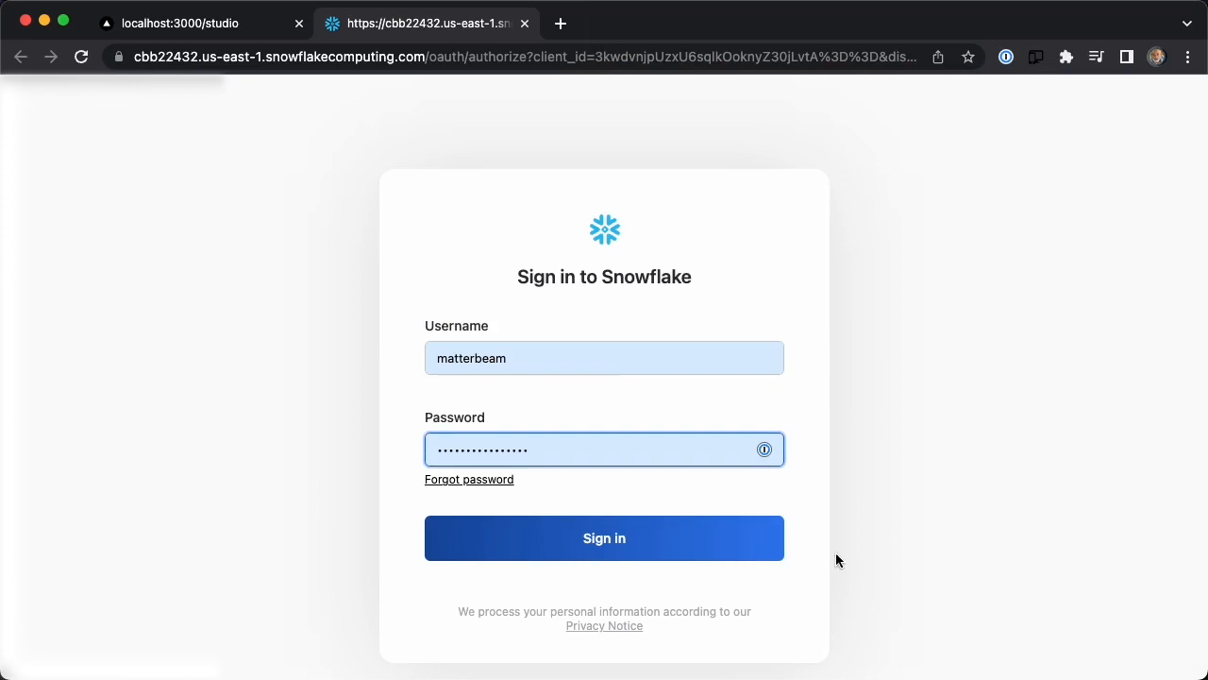
pyautogui.click(627, 549)
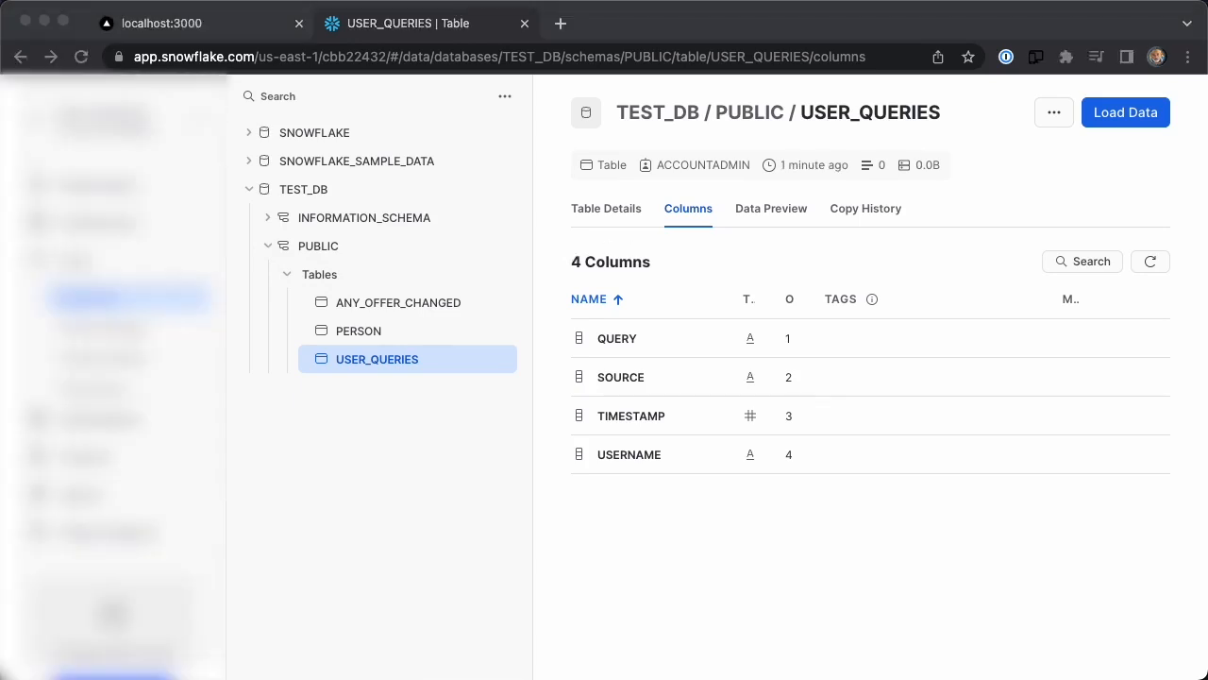
# Open the matterbeam.com website in a new browser tab.
pyautogui.click(560, 23)
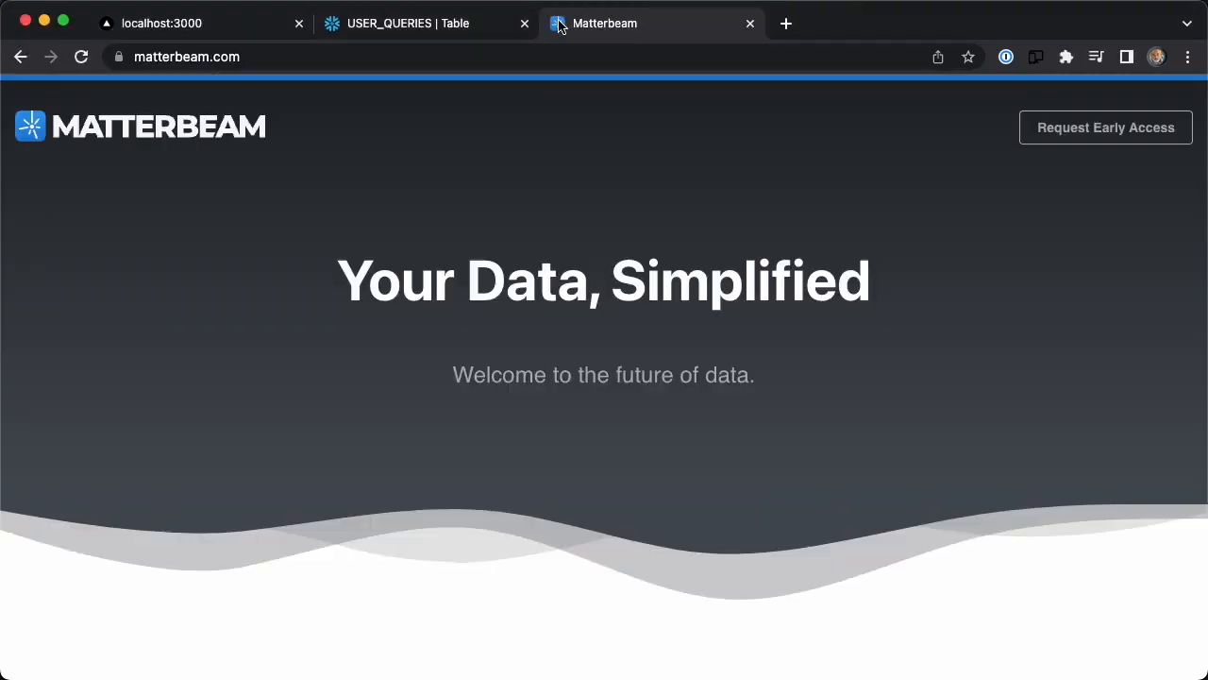